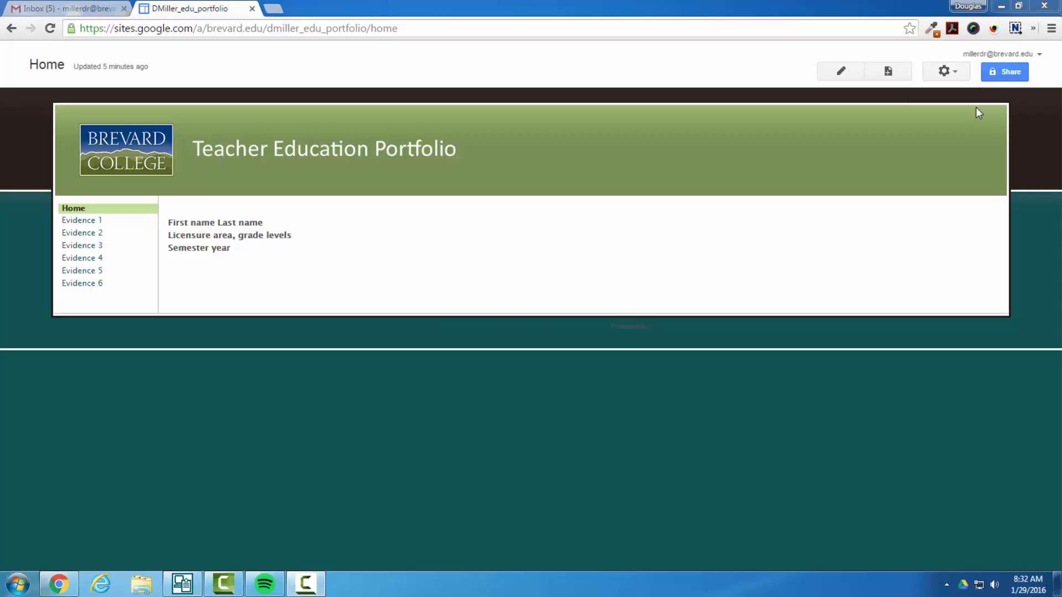
View the list of all pages in the site's management settings, including those missing from the sidebar, and return to the site
click(964, 77)
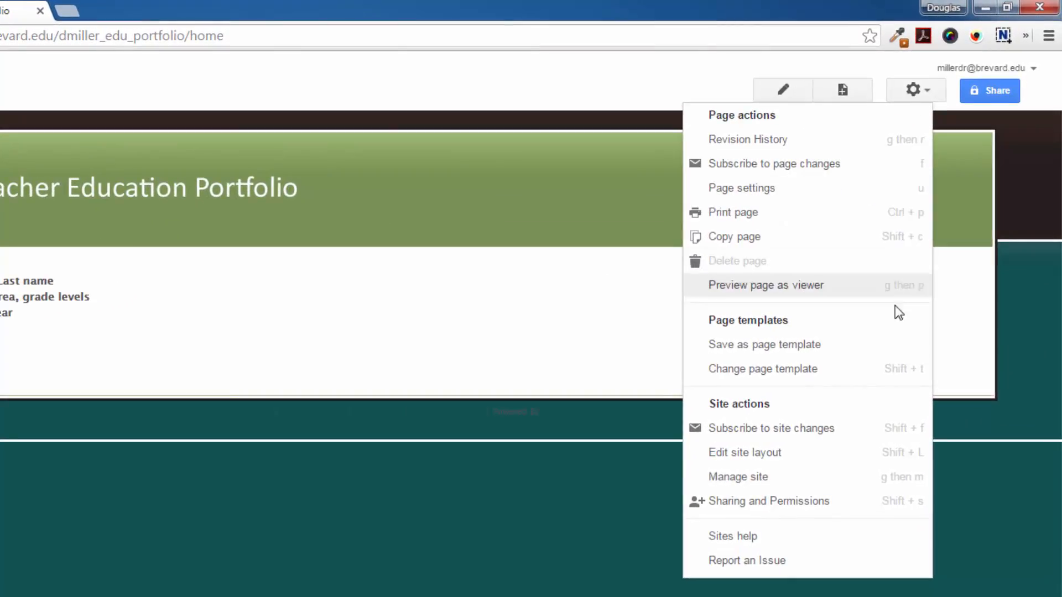
click(899, 484)
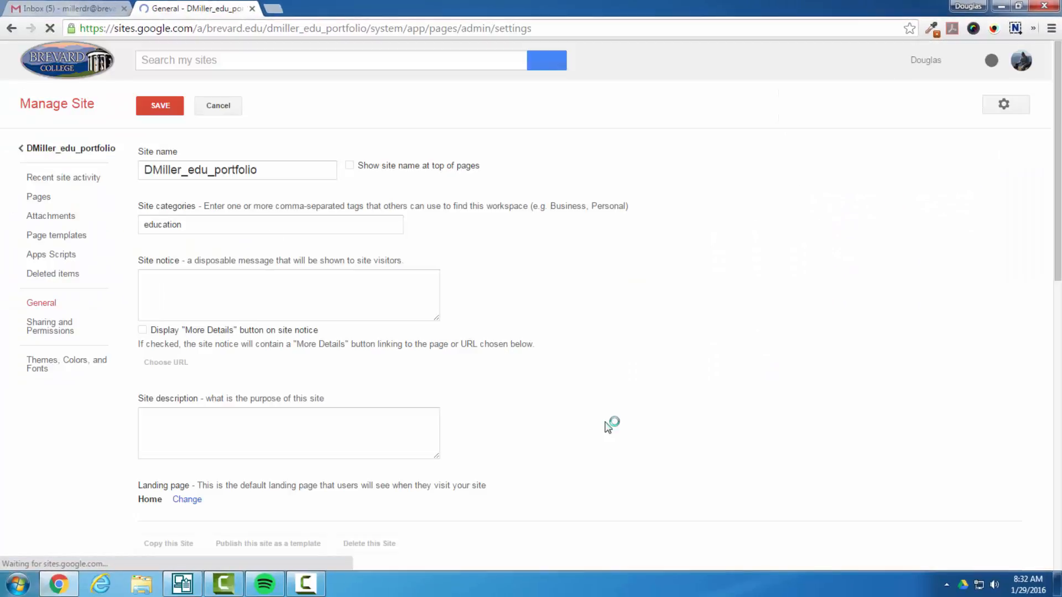
click(40, 199)
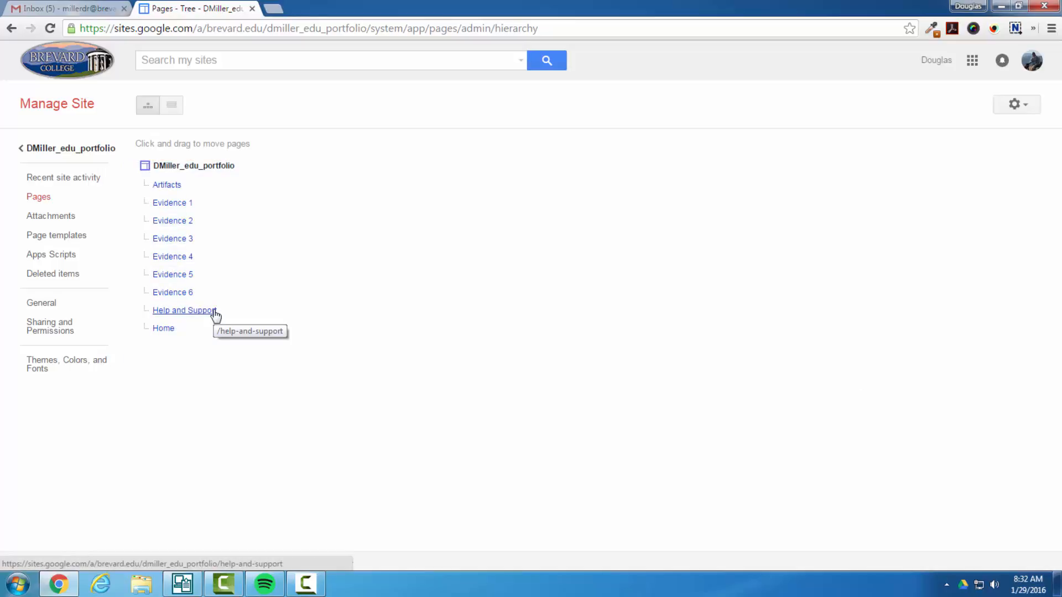
click(77, 148)
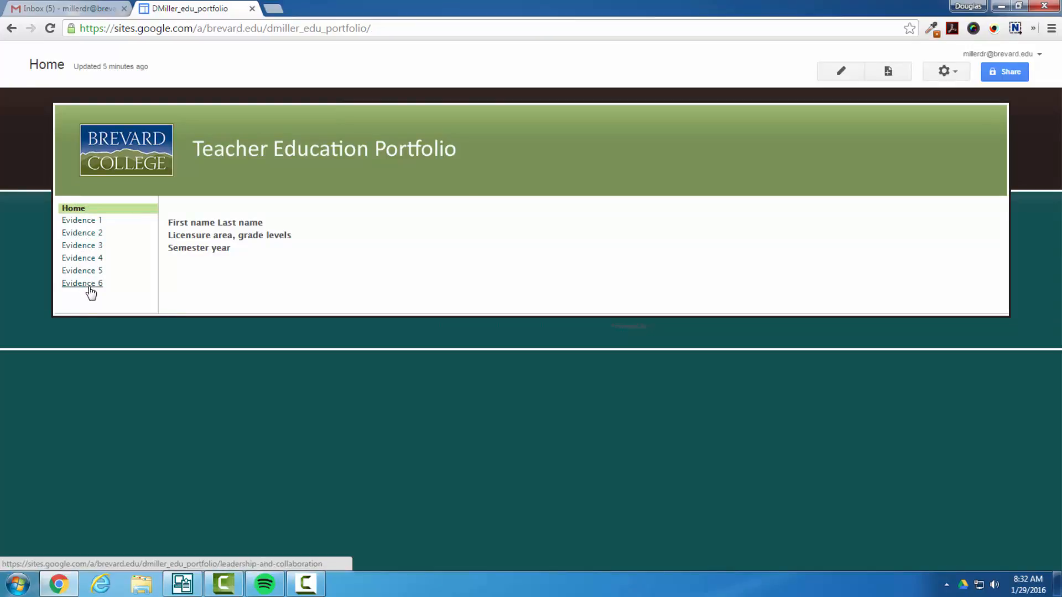
Open the Artifacts page from the page list in the site's management settings
click(944, 72)
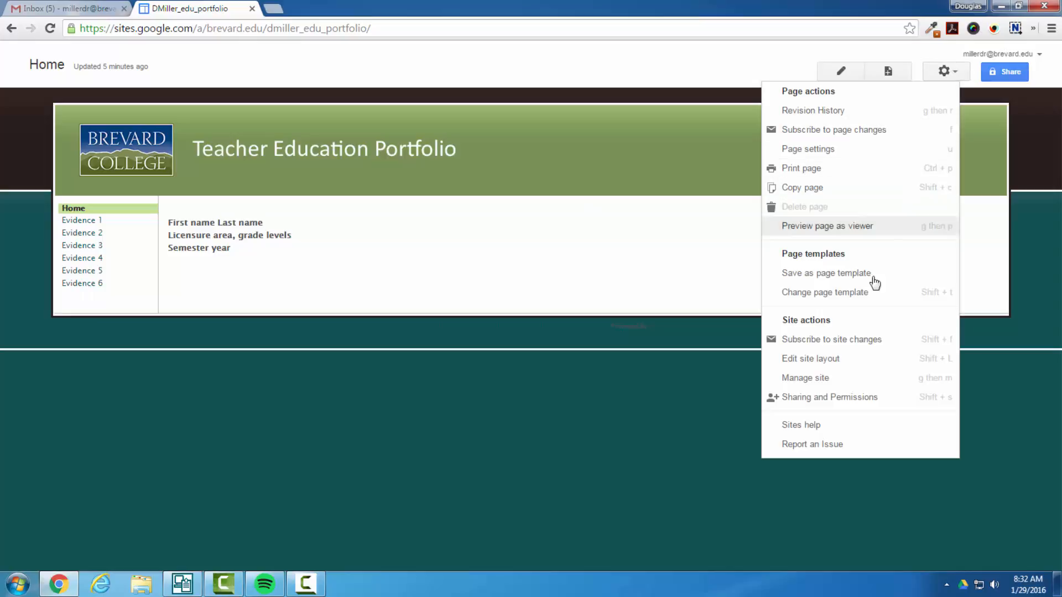
click(843, 384)
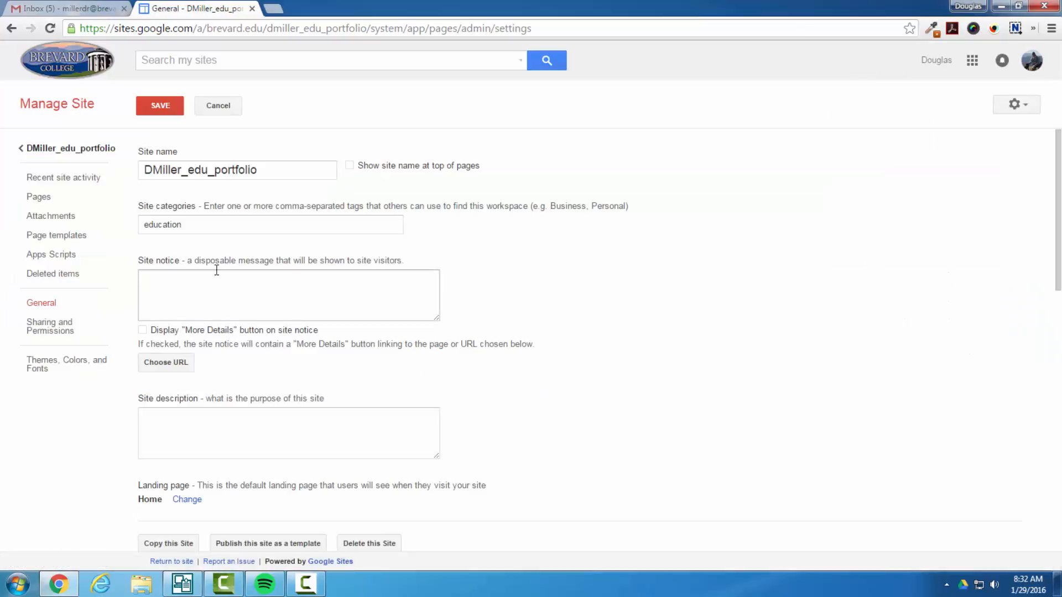
click(75, 200)
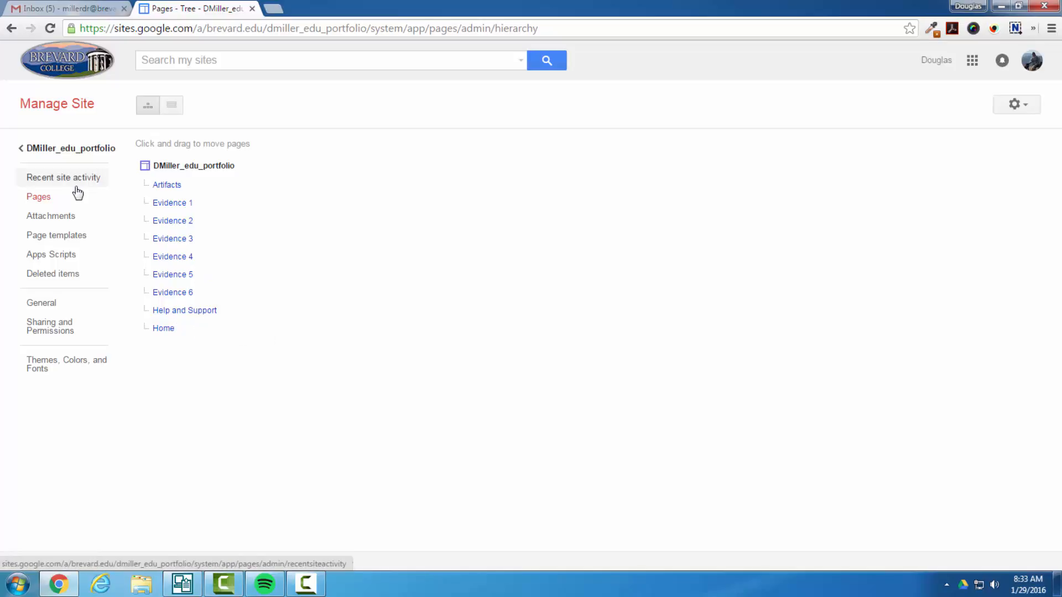
click(177, 186)
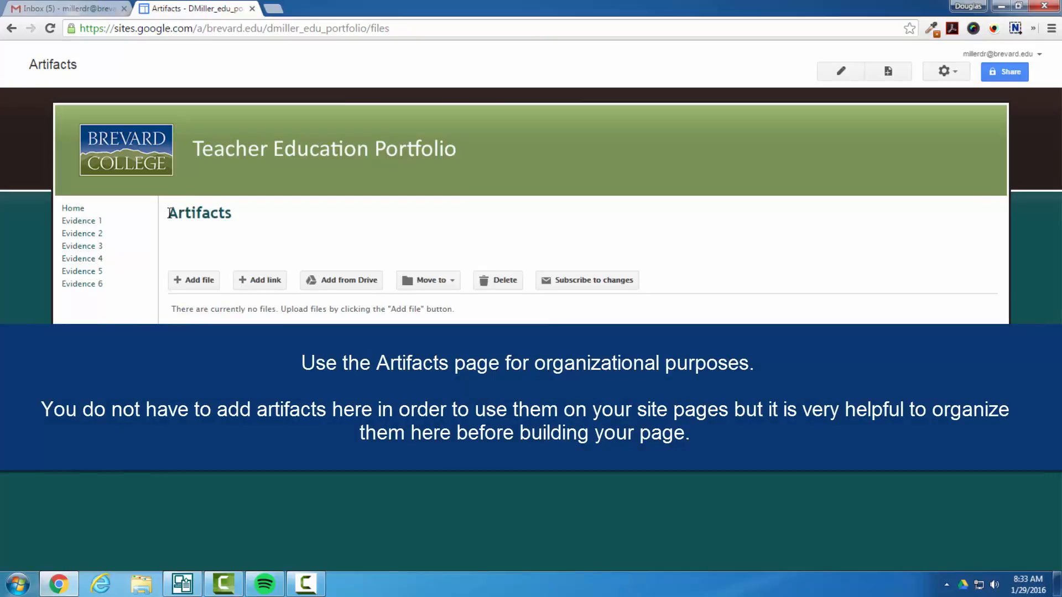
Upload the image squareBC - Copy from the desktop's logos folder to the Artifacts page
click(205, 283)
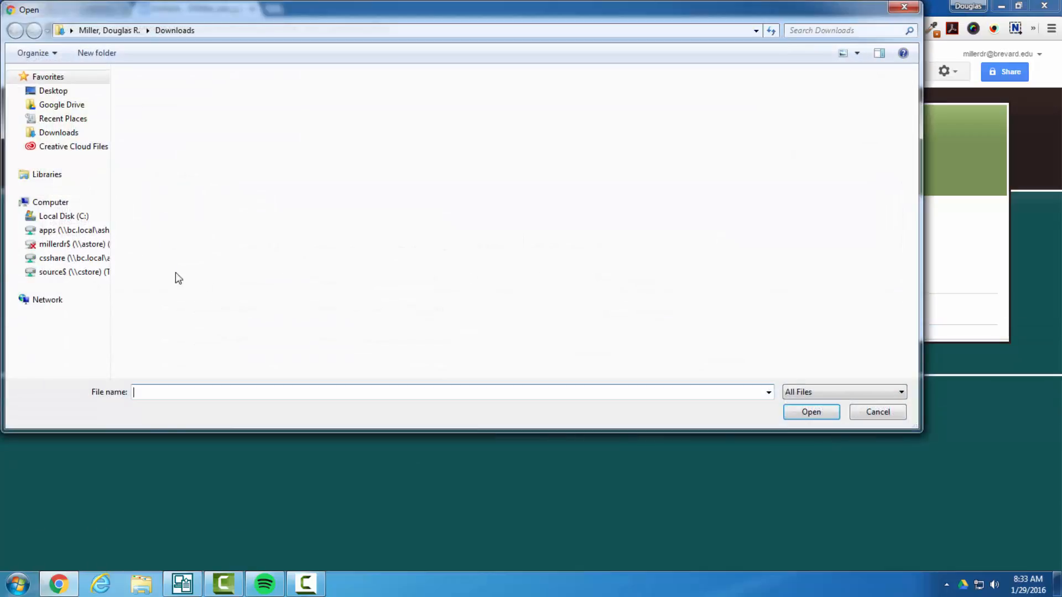
click(59, 92)
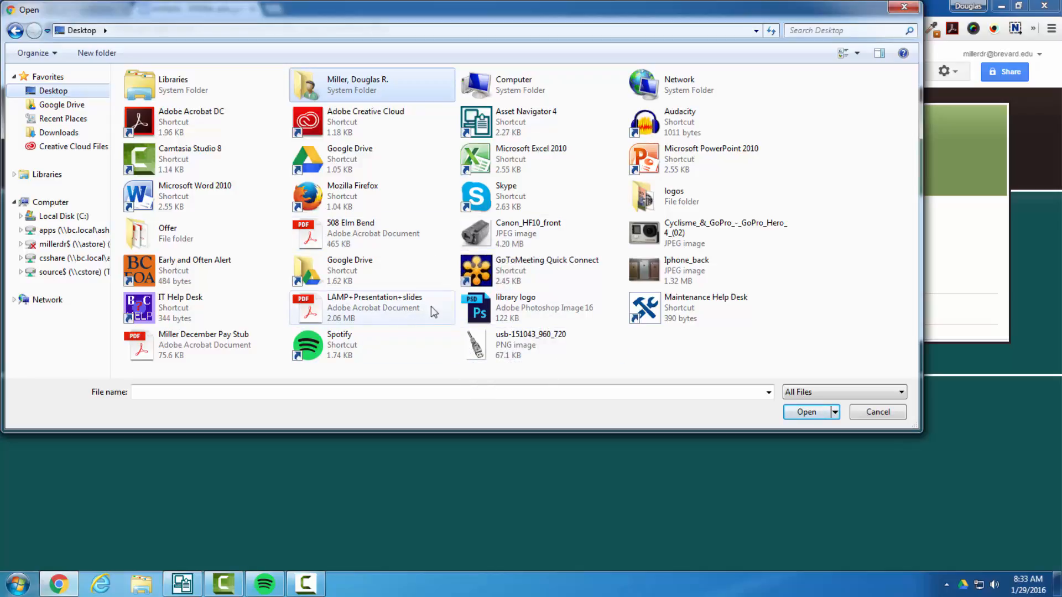
double_click(655, 200)
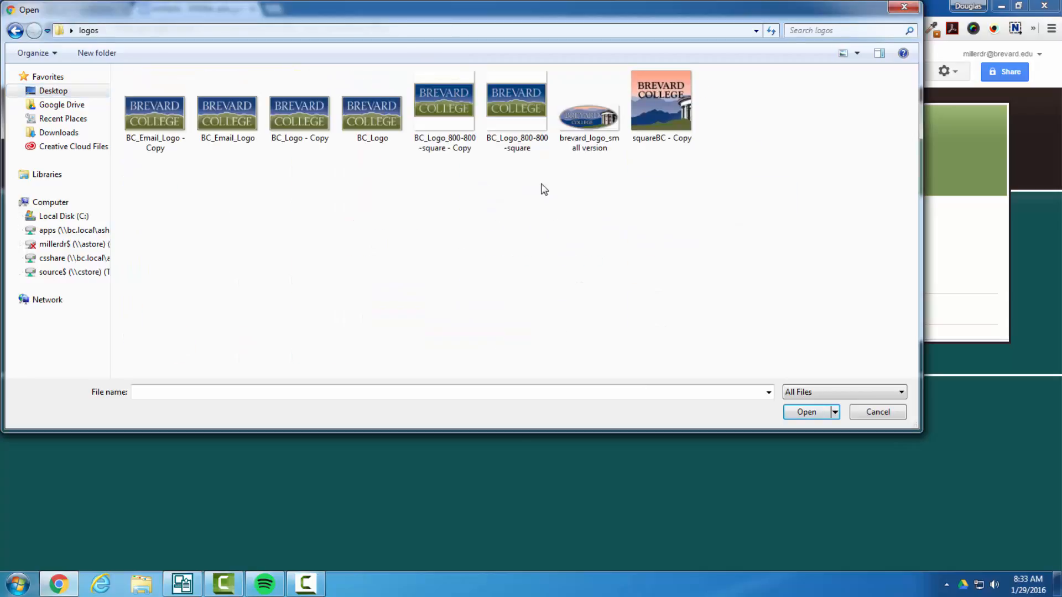
double_click(665, 115)
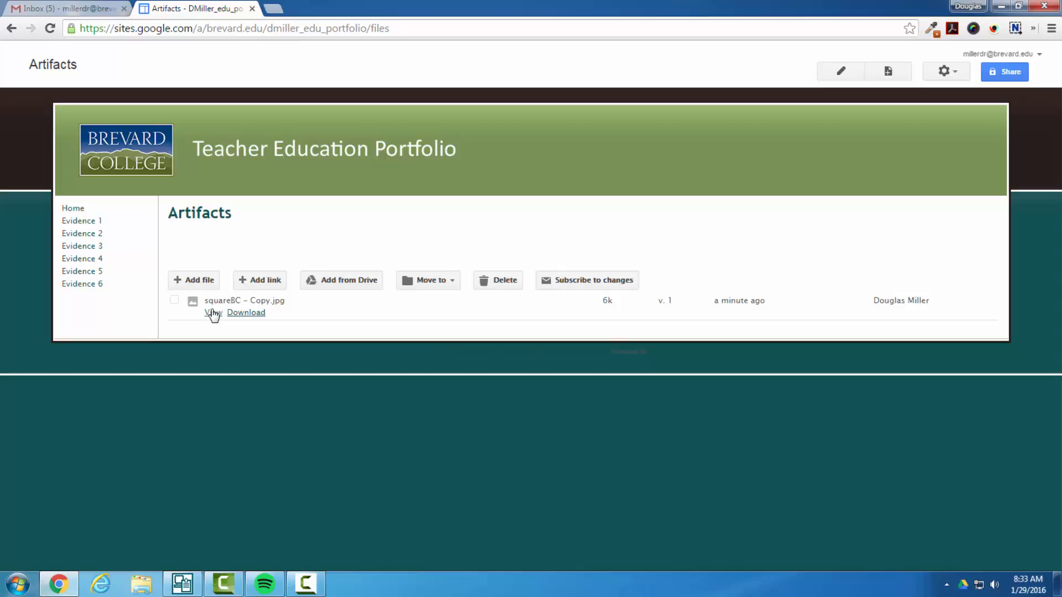
Start a new web link on the Artifacts page and copy the address of the bookmarked Twitter profile from a new browser tab
click(269, 283)
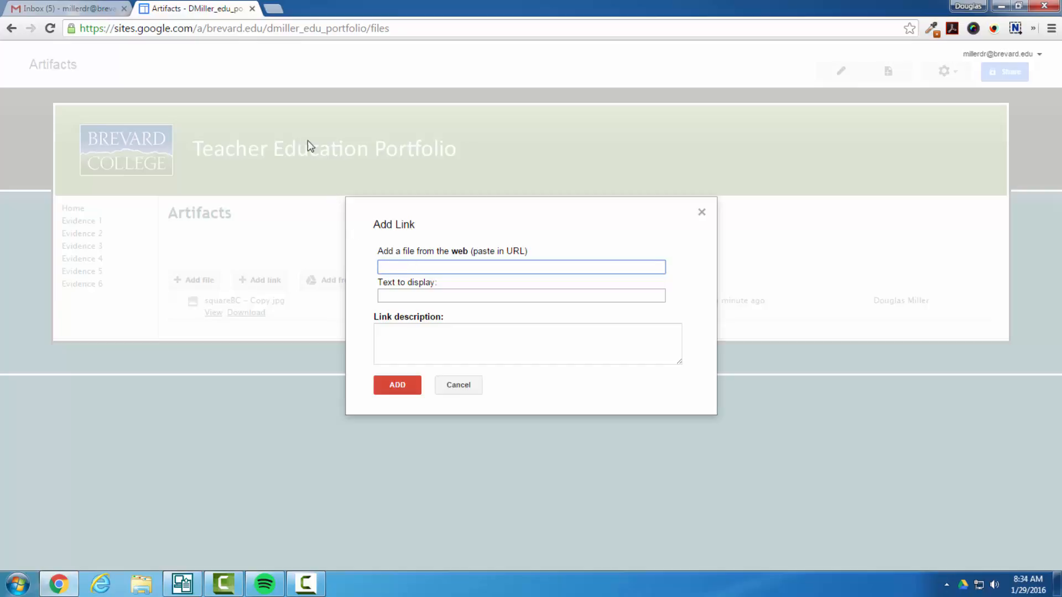
click(274, 8)
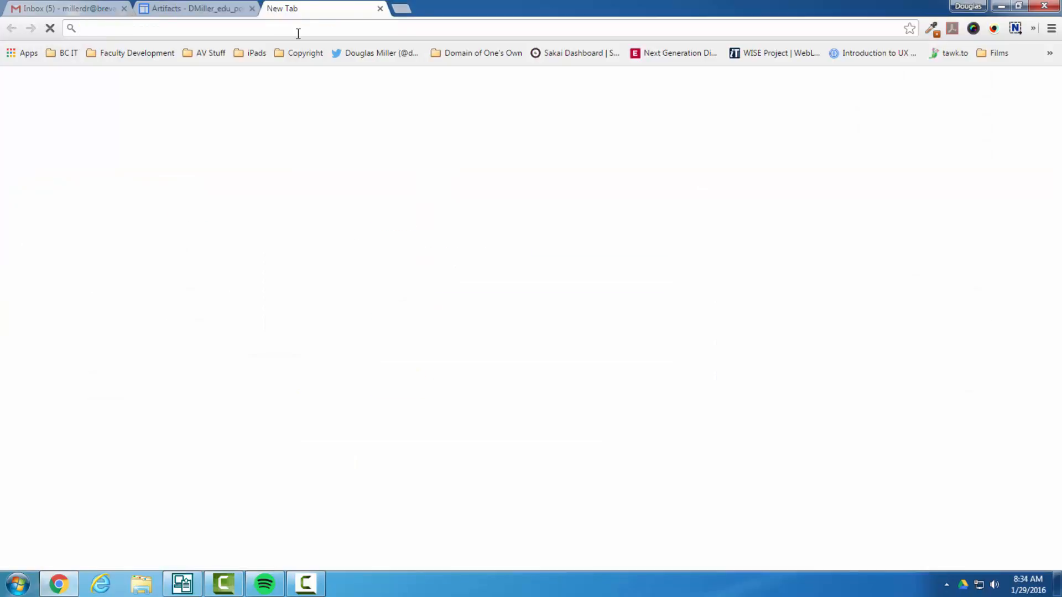
click(367, 58)
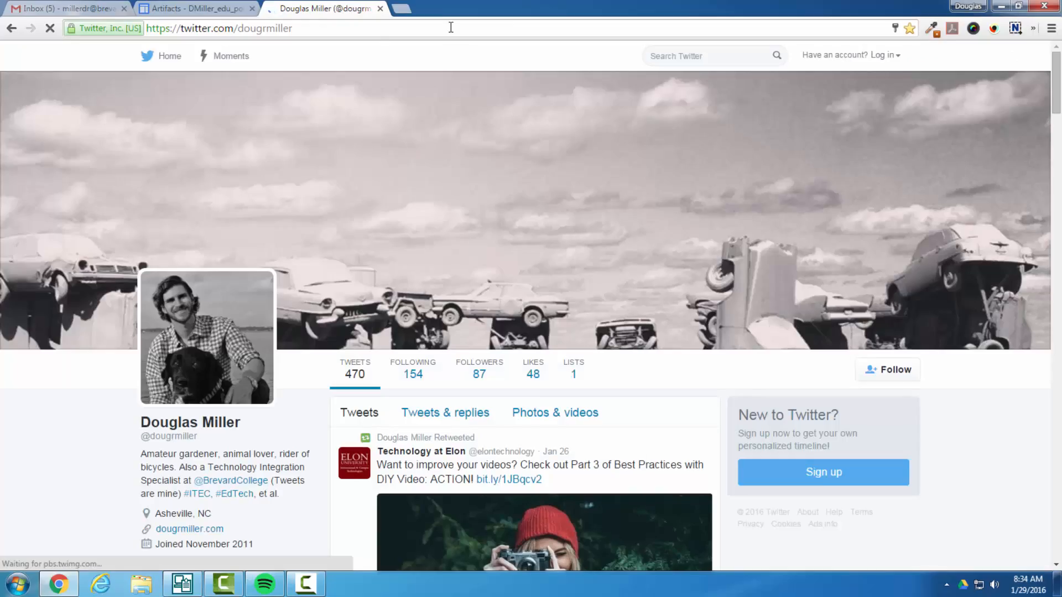
click(448, 29)
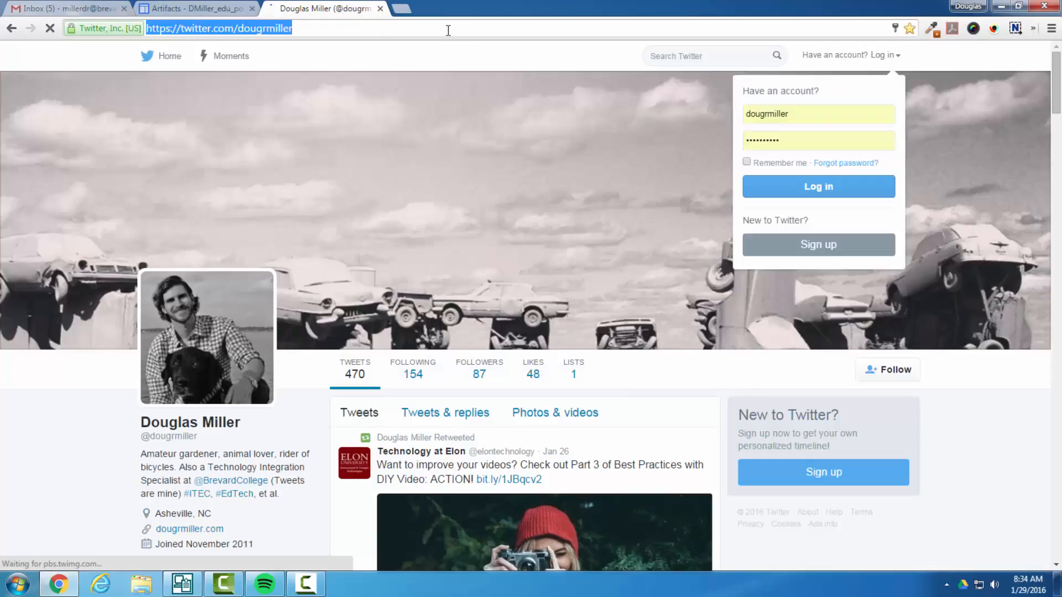
right_click(448, 29)
click(472, 81)
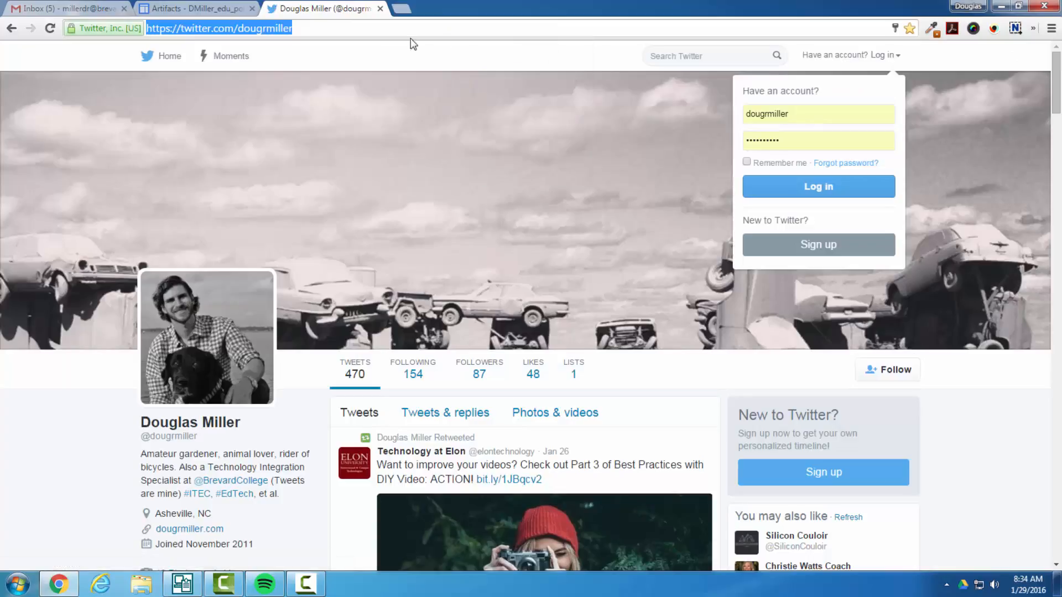
Add the copied Twitter address as a link, with display text naming the owner's Twitter and a description mentioning the owner's tweets
click(161, 9)
right_click(403, 264)
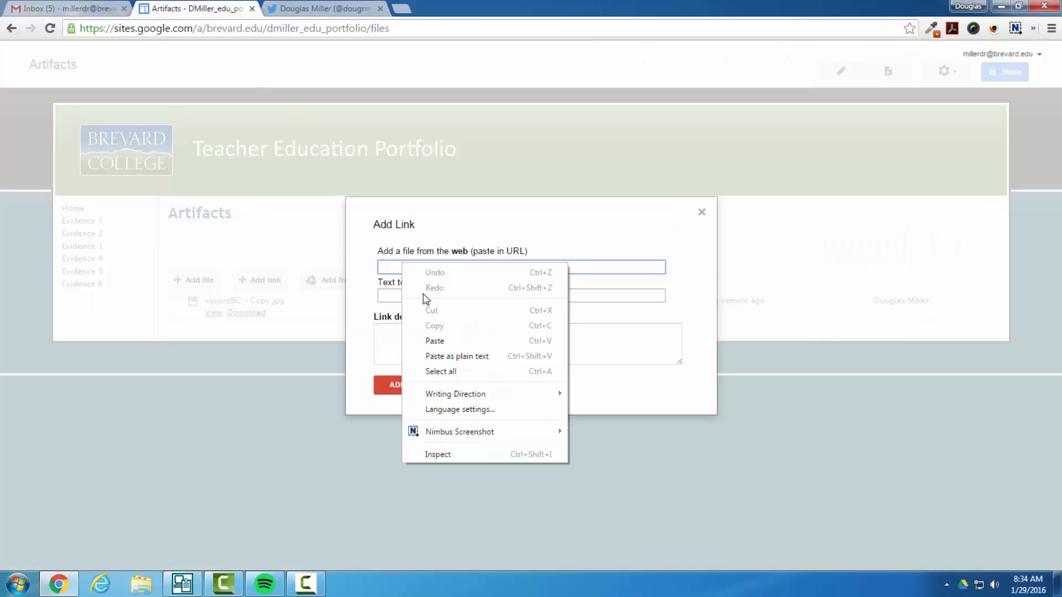
click(437, 341)
click(427, 299)
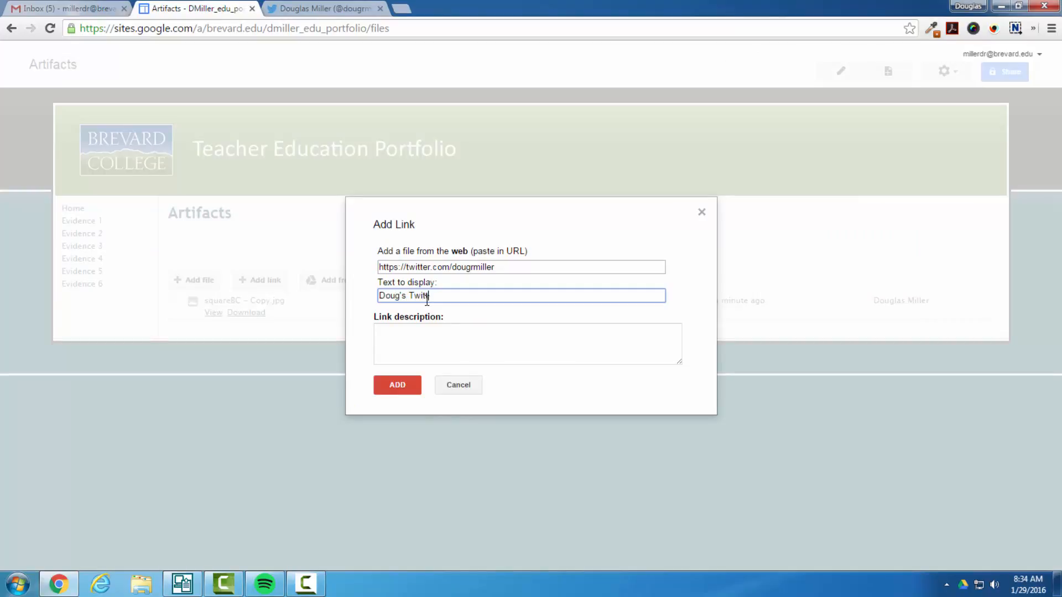
key(Tab)
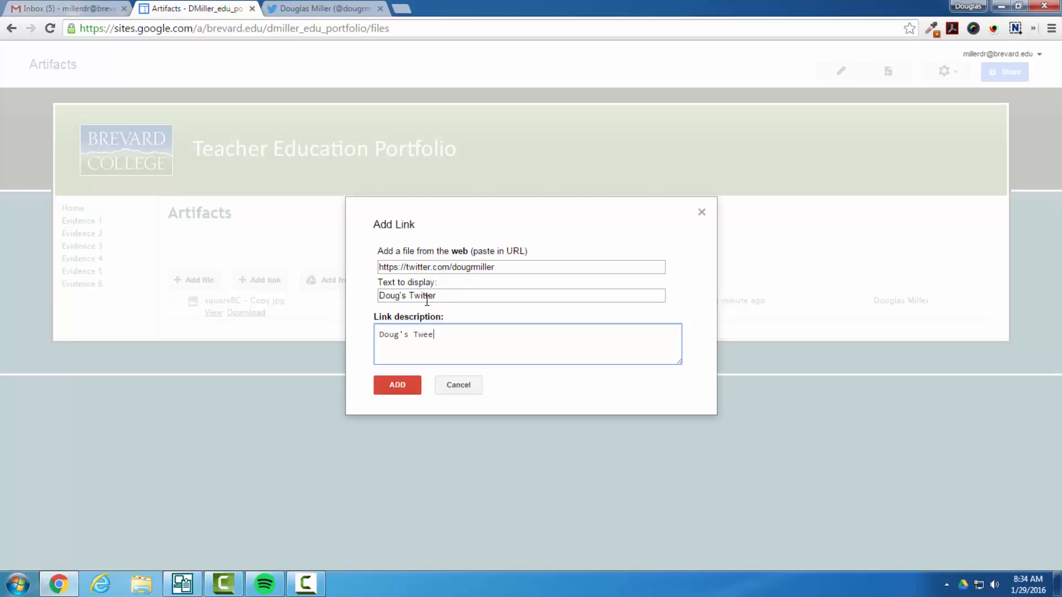
click(389, 390)
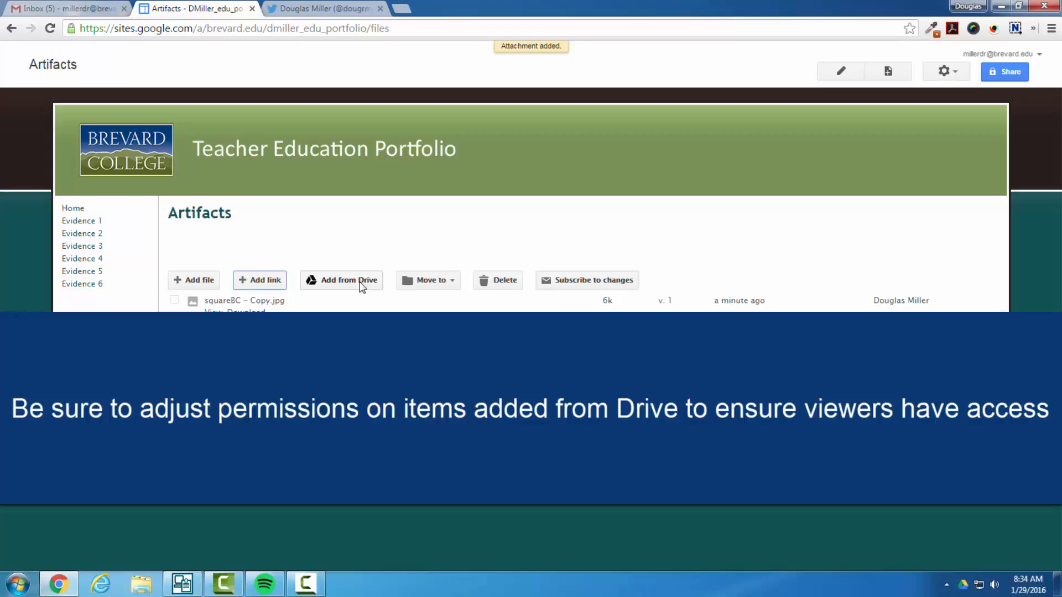
Start adding an artifact from Google Drive and look through the list of Drive files
click(362, 285)
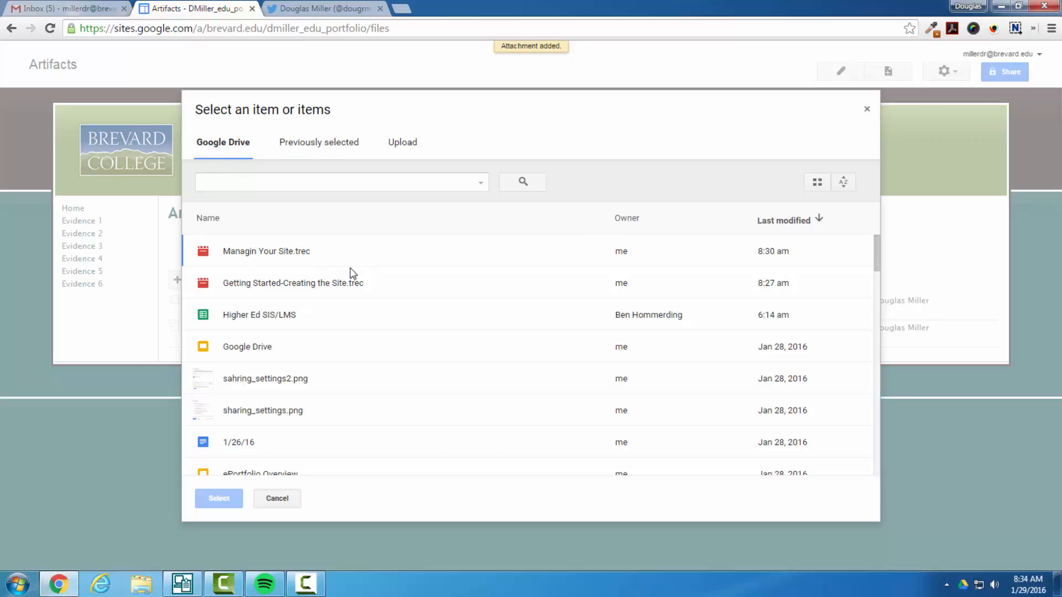
scroll(353, 273, down, 20)
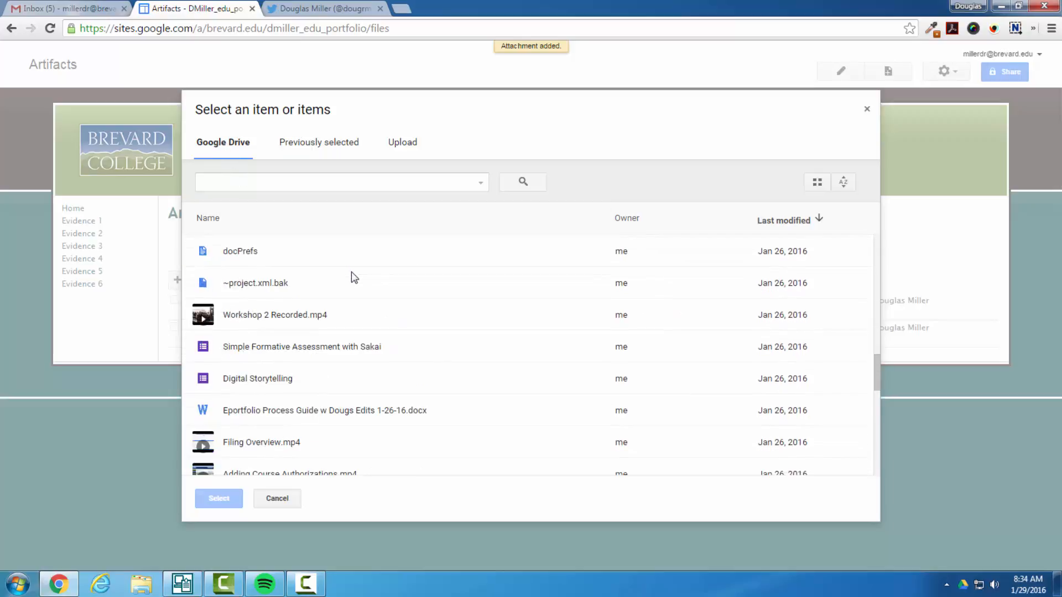
scroll(353, 278, down, 20)
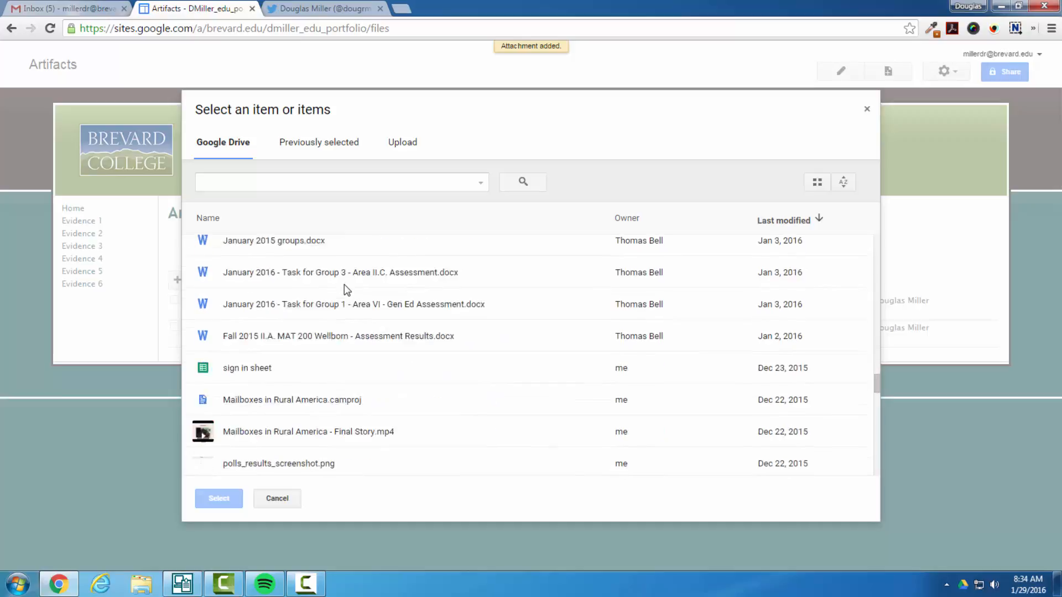
scroll(342, 294, down, 20)
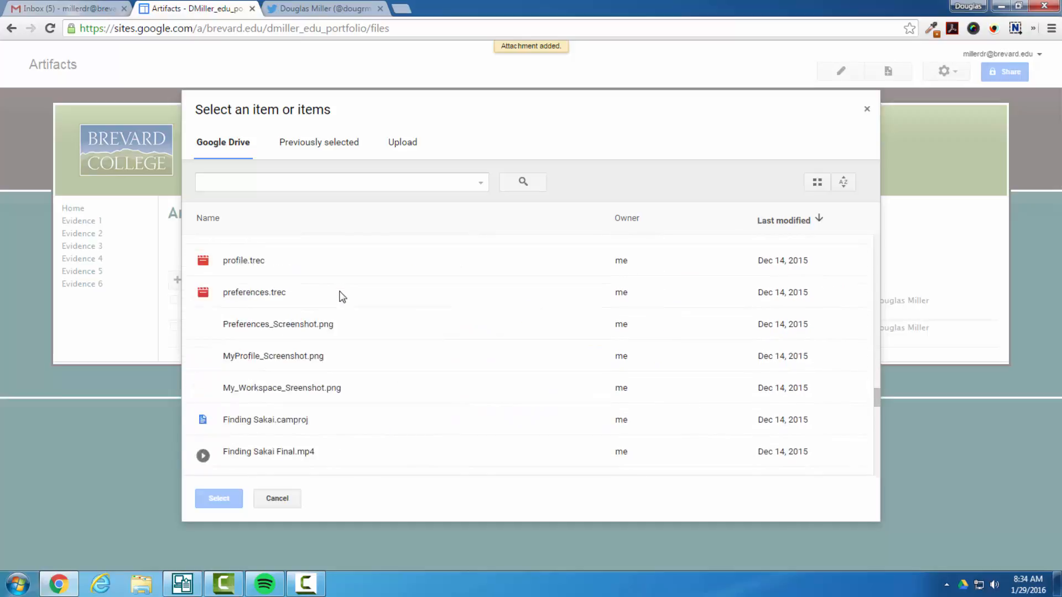
scroll(343, 297, down, 20)
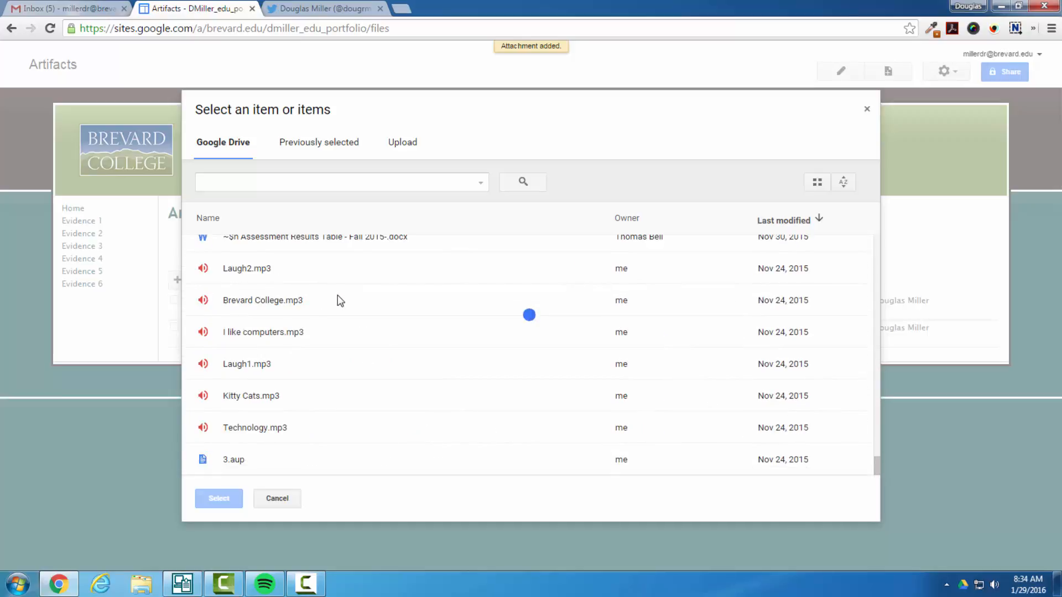
scroll(341, 301, down, 20)
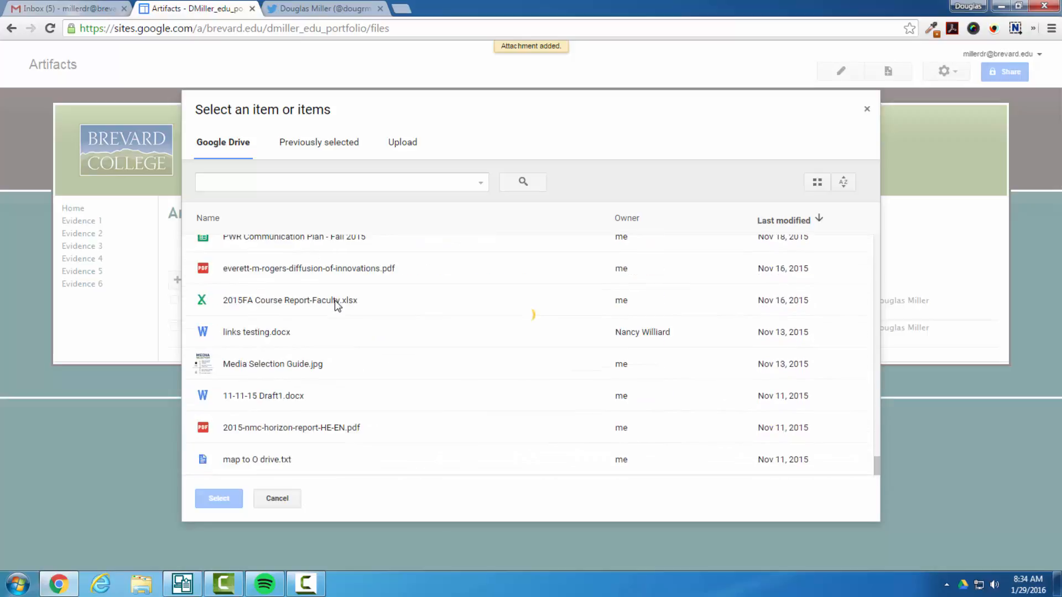
scroll(340, 305, down, 20)
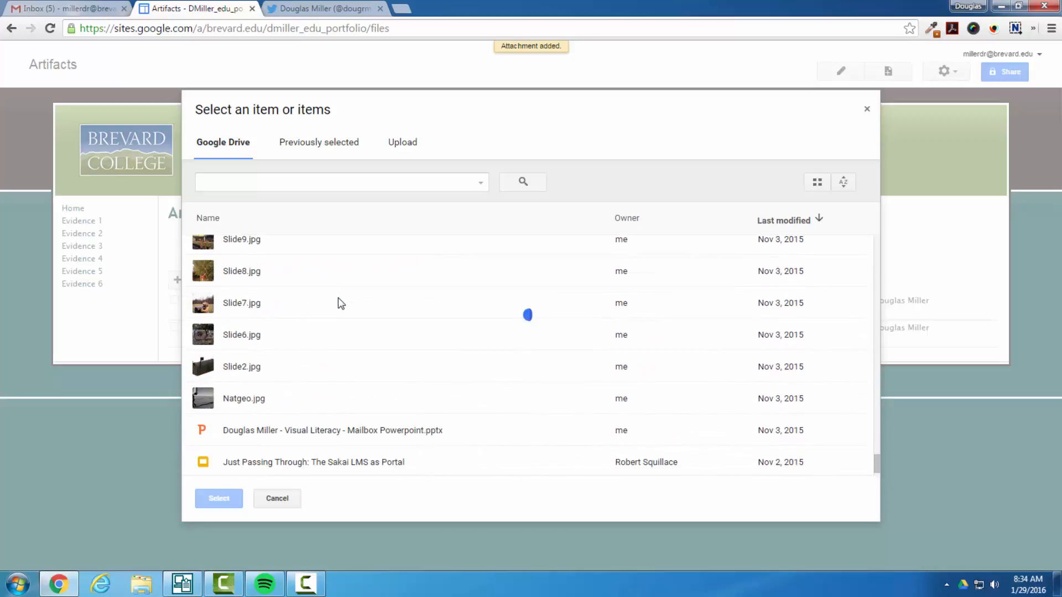
Search the Drive files for "teacher ed" and add the Digital Storytelling presentation to the Artifacts page
click(410, 182)
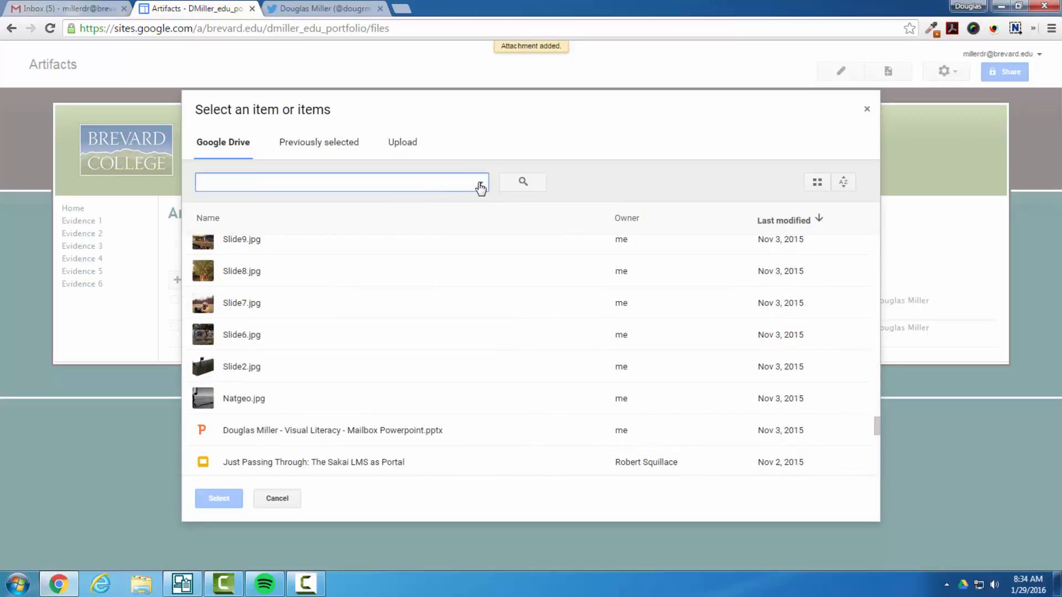
text(t)
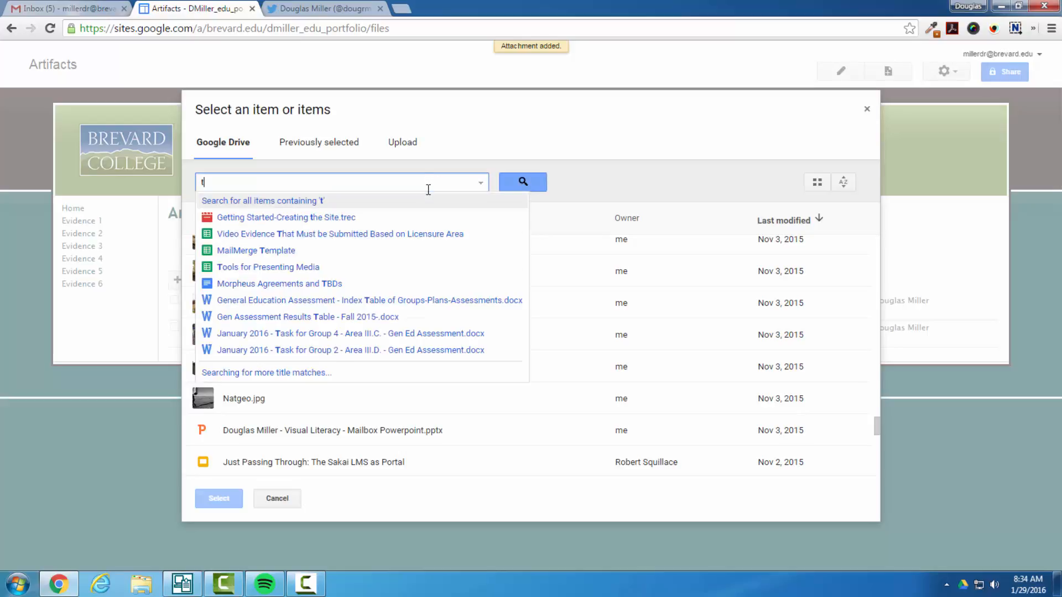
text(eacher ed)
key(Return)
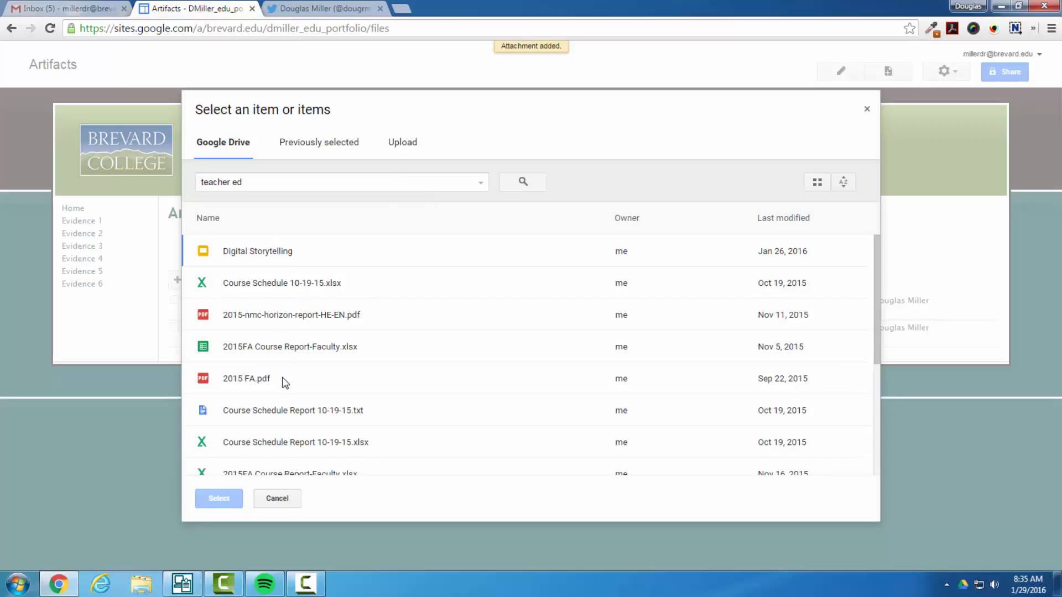
scroll(282, 381, down, 4)
scroll(279, 383, down, 1)
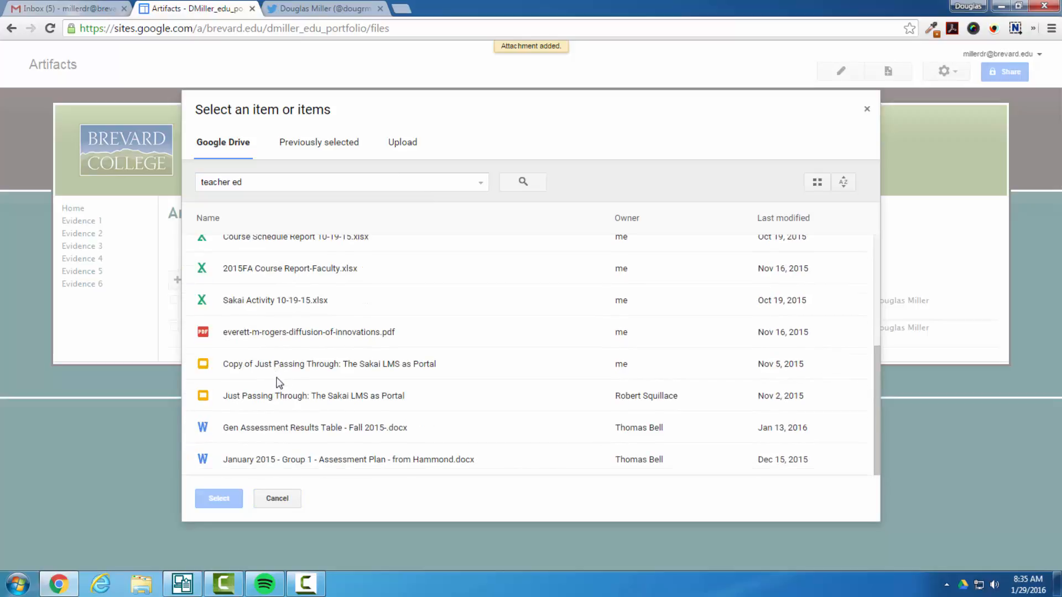
scroll(271, 415, up, 5)
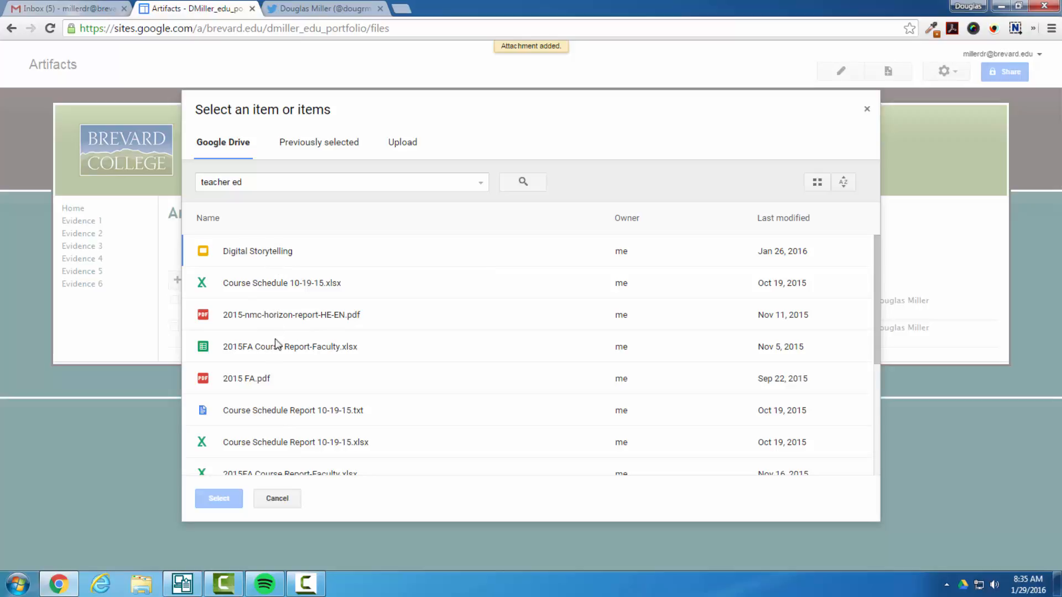
double_click(288, 255)
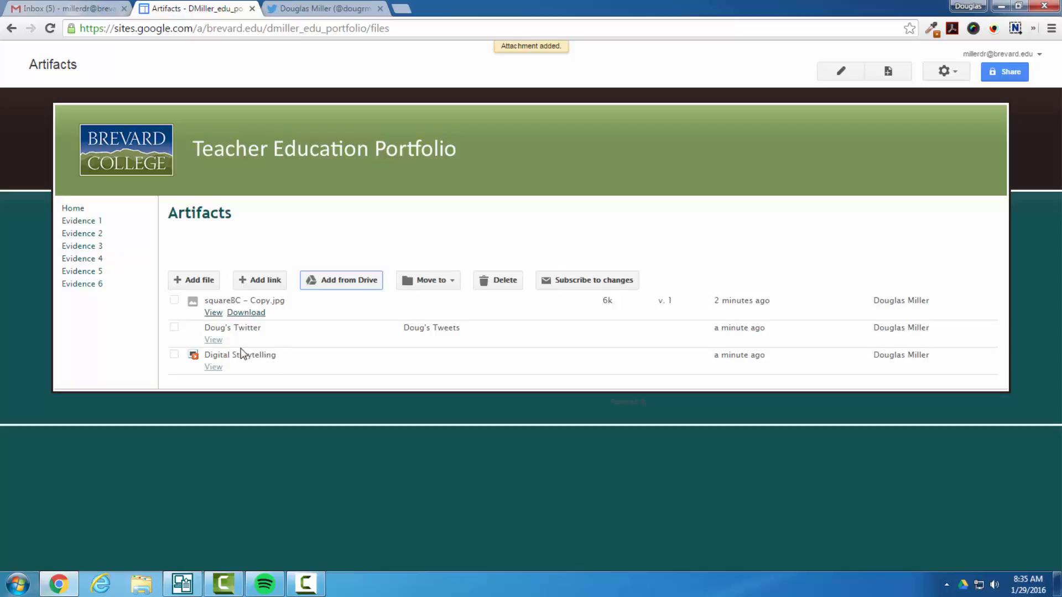
Create a new folder on the Artifacts page, named with the owner's first name followed by "Folder"
click(408, 279)
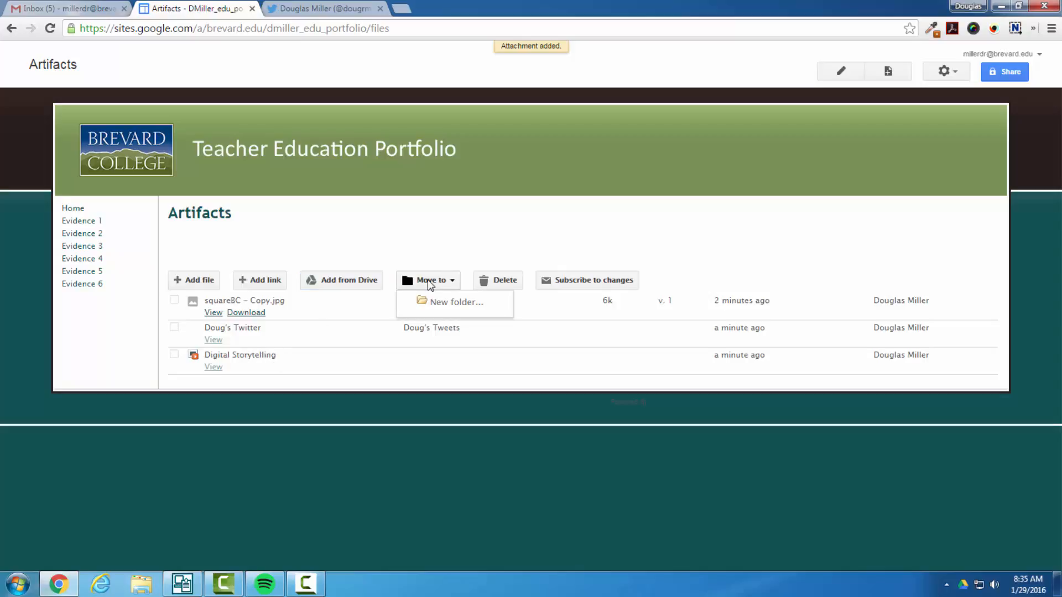
click(445, 310)
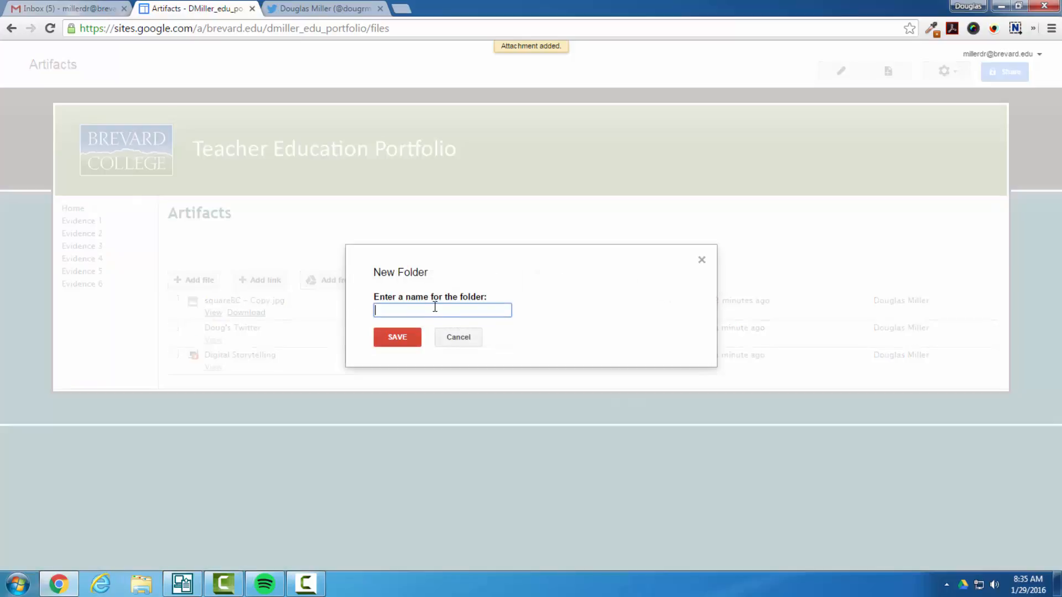
text(Doug's Folder)
click(419, 338)
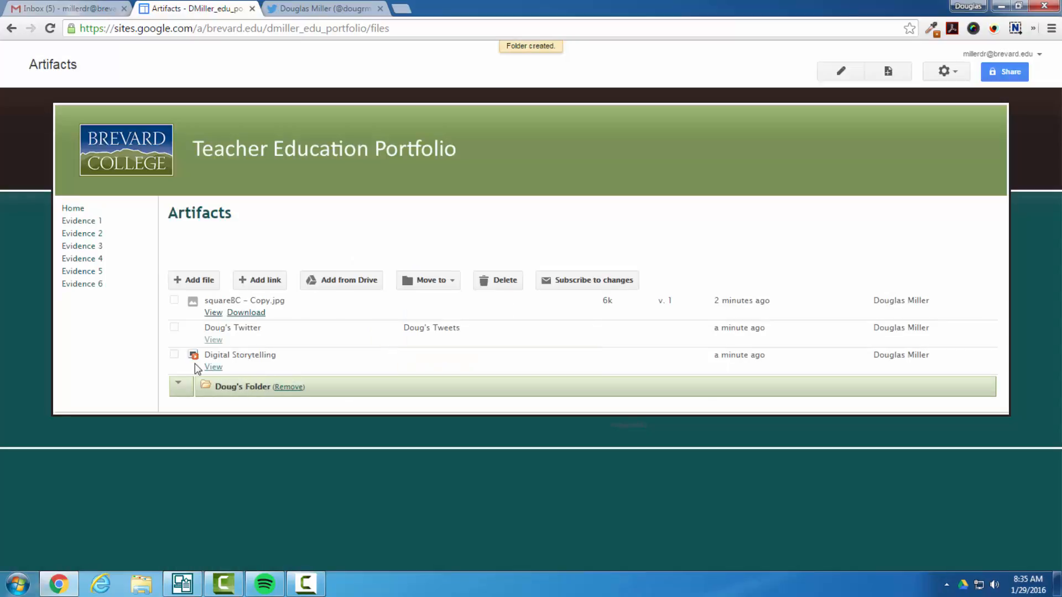
Move the Digital Storytelling presentation into the new folder and collapse the folder's contents
click(175, 354)
click(433, 281)
click(433, 327)
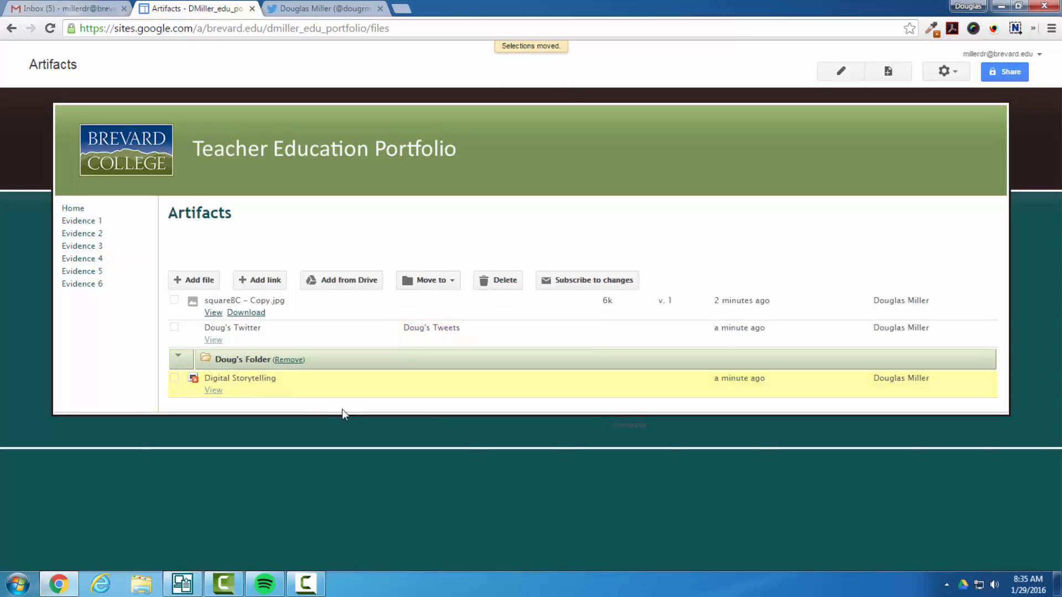
click(180, 359)
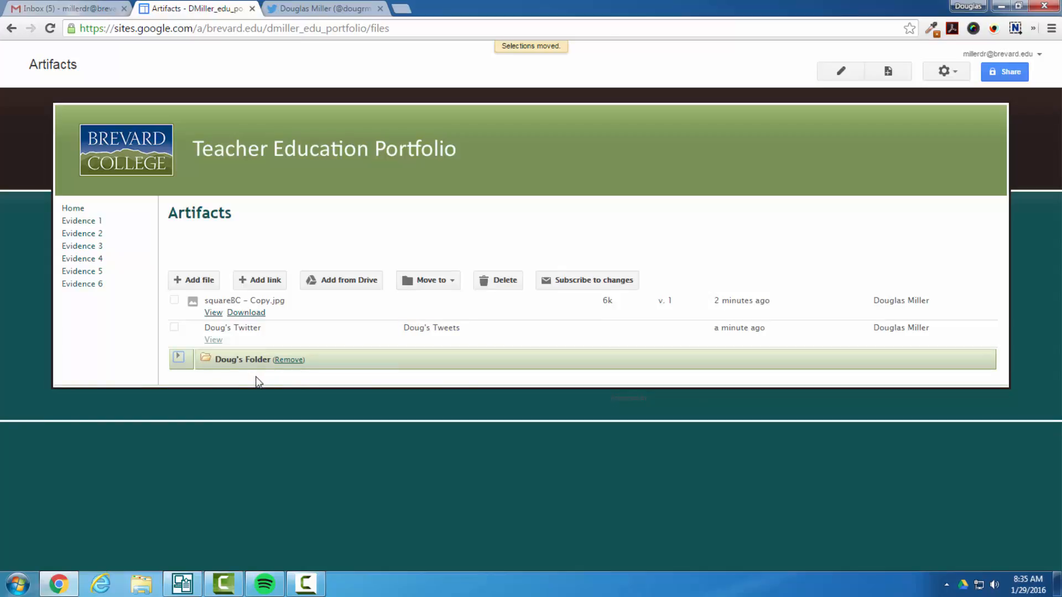
Delete the owner's Twitter link from the Artifacts page
click(175, 328)
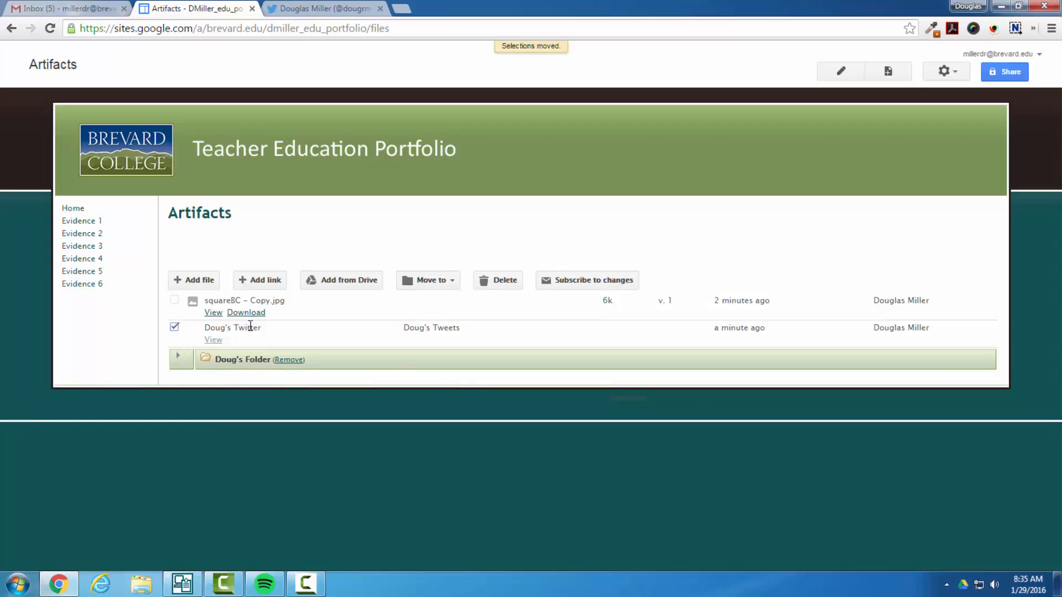
click(502, 282)
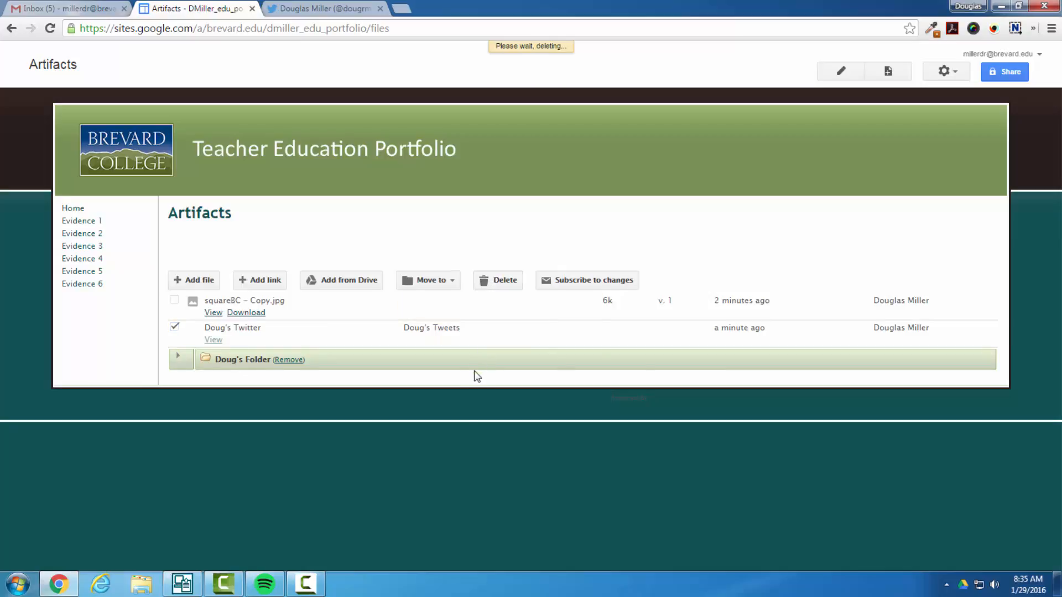